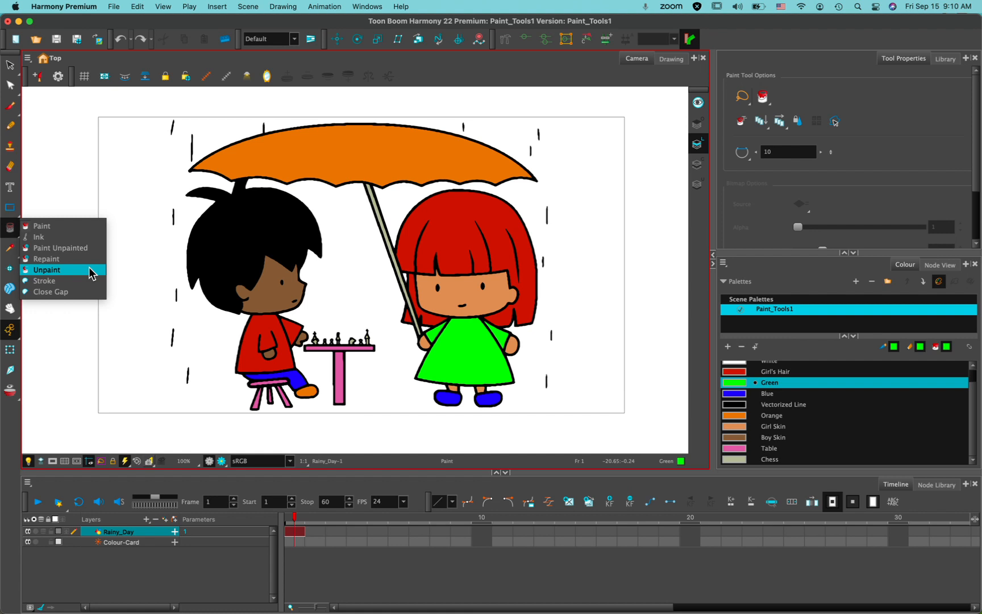
# Step: Activate the Unpaint tool and select the Rainy_Day layer's drawing at frame 1
pyautogui.click(90, 271)
pyautogui.click(195, 579)
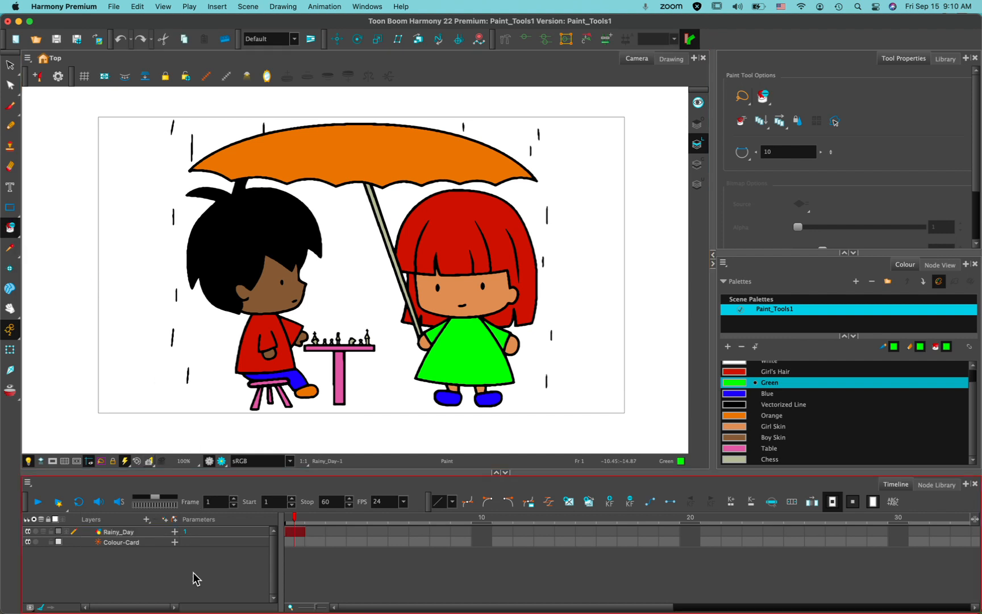
pyautogui.click(140, 545)
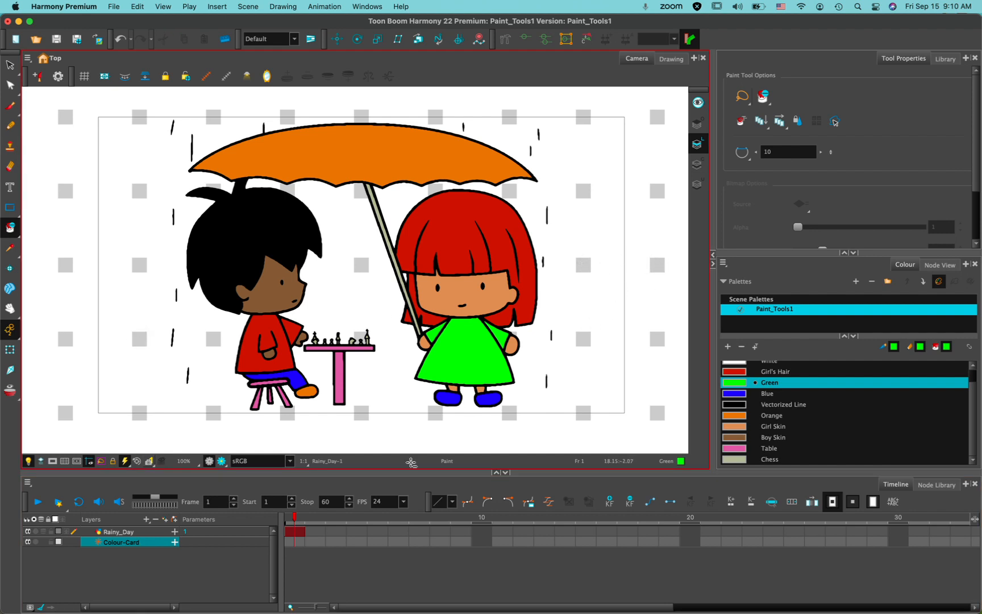
pyautogui.click(145, 532)
pyautogui.click(296, 532)
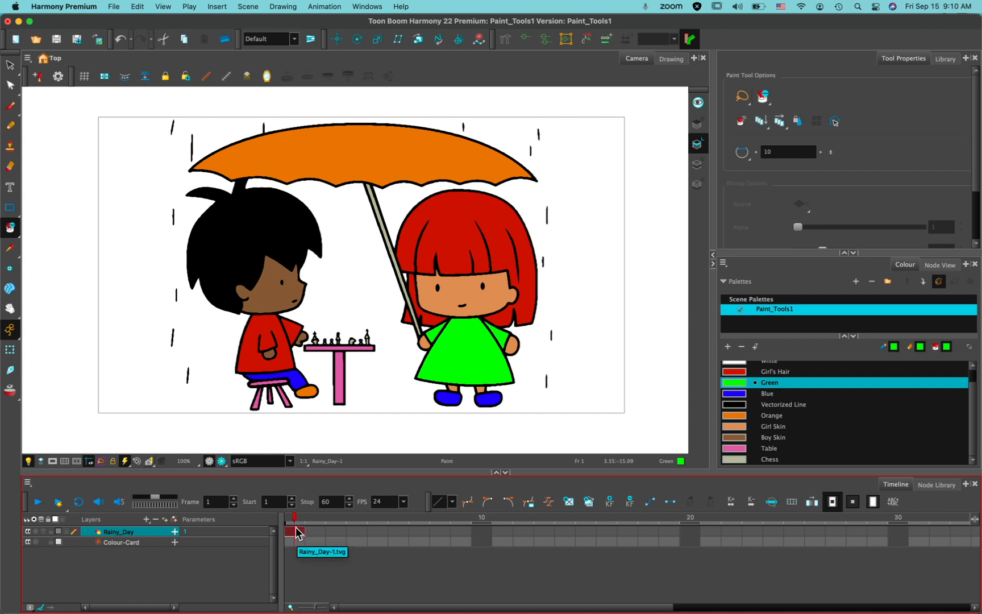
# Step: Hide the Colour-Card layer so that only the Rainy_Day drawing is displayed
pyautogui.click(10, 227)
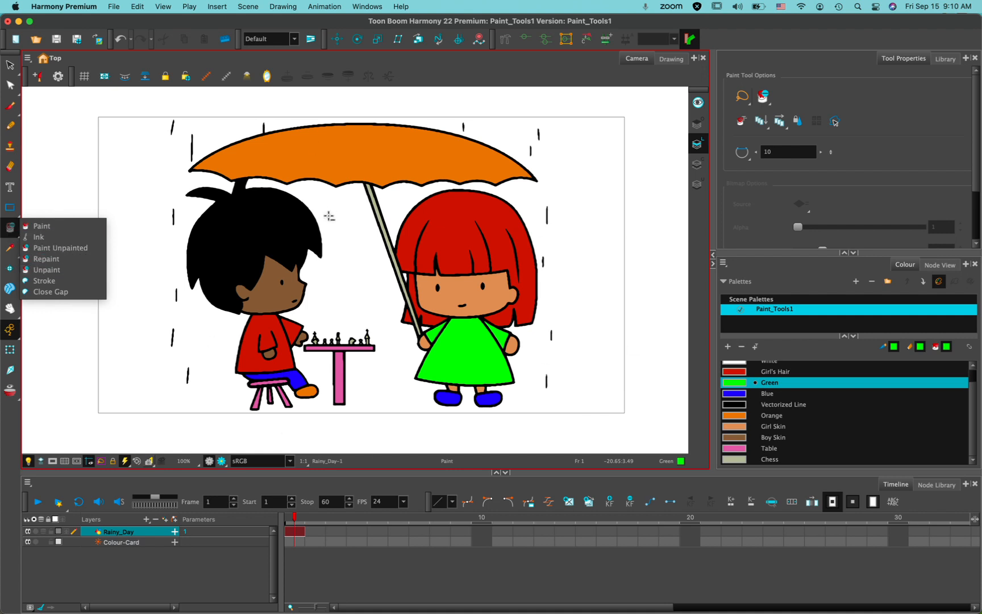
pyautogui.click(139, 564)
pyautogui.click(27, 542)
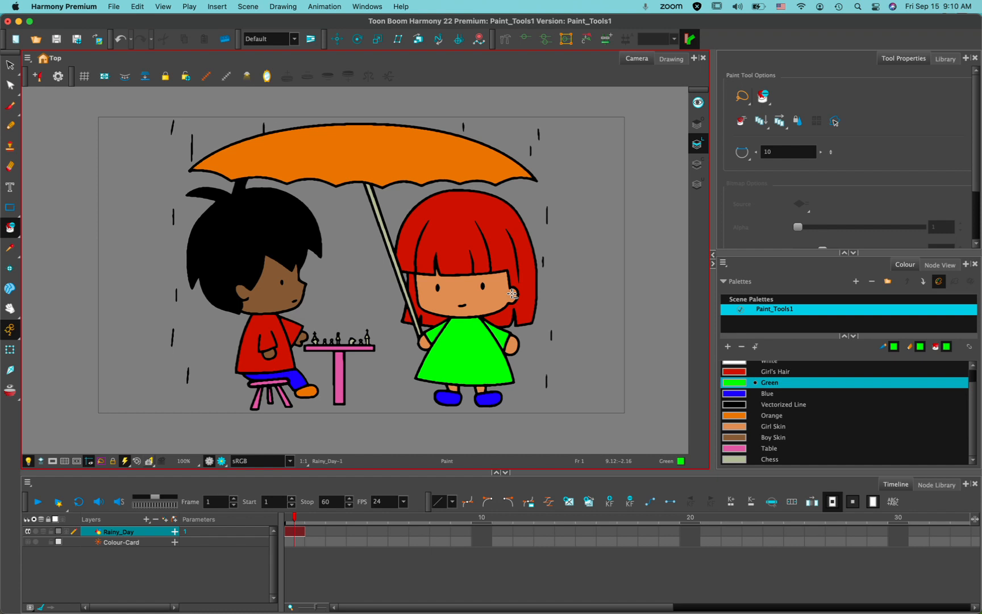
# Step: Try filling the boy's black hair with Green using the Paint tool, and undo the fill
pyautogui.click(11, 229)
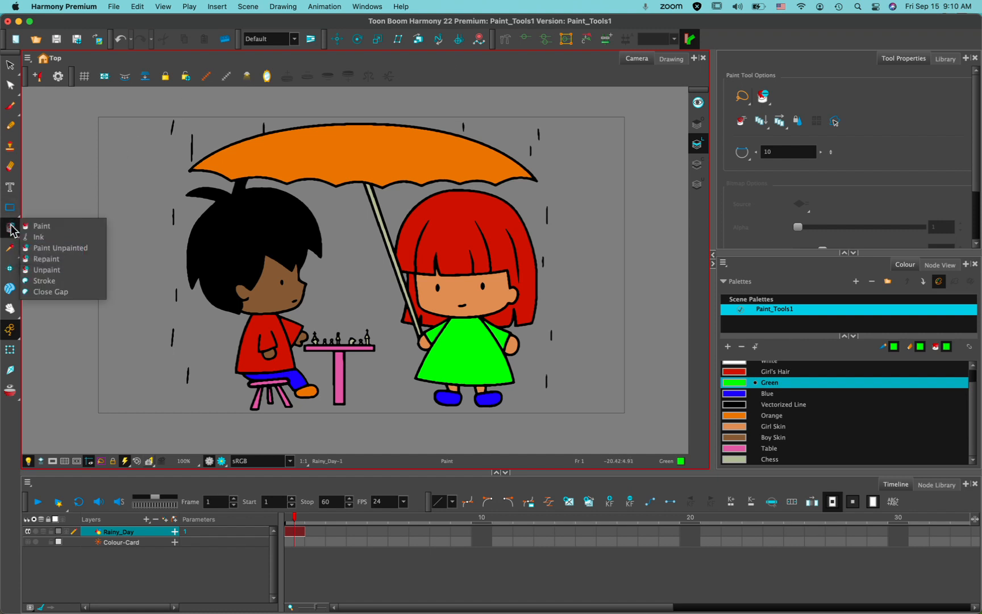
pyautogui.click(47, 272)
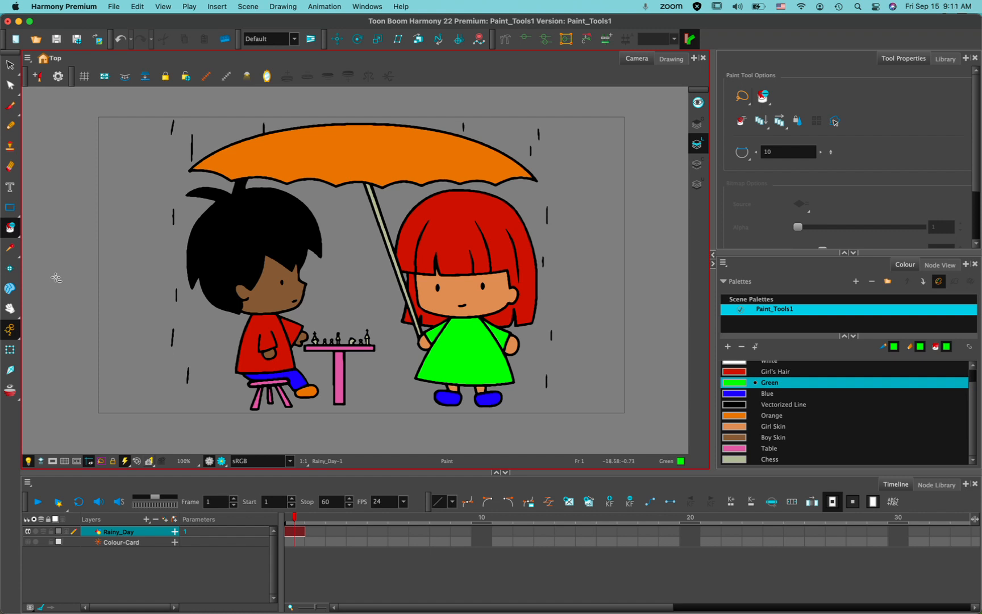
pyautogui.click(9, 228)
pyautogui.click(46, 226)
pyautogui.click(238, 228)
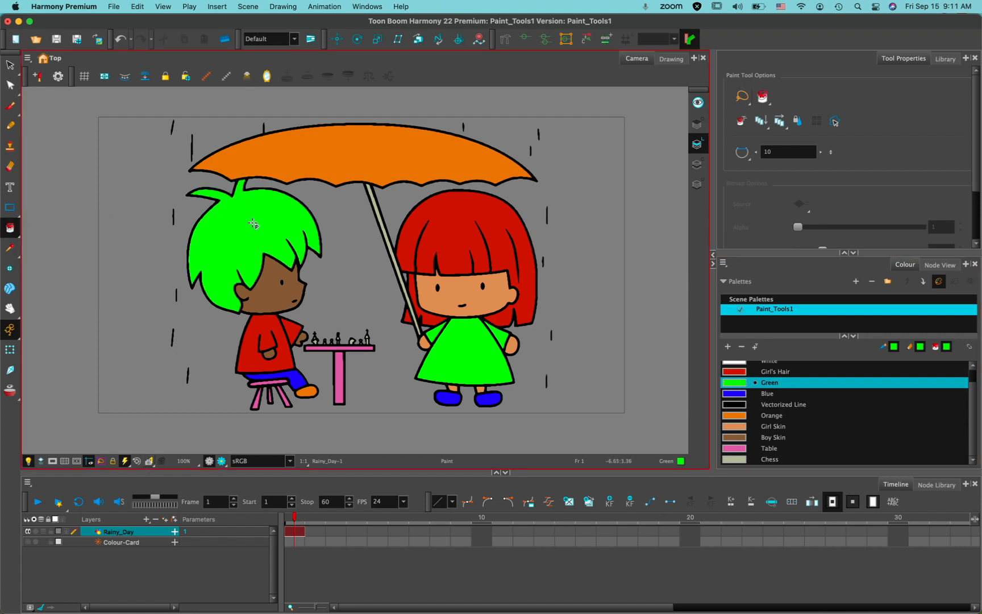
pyautogui.press('super+z')
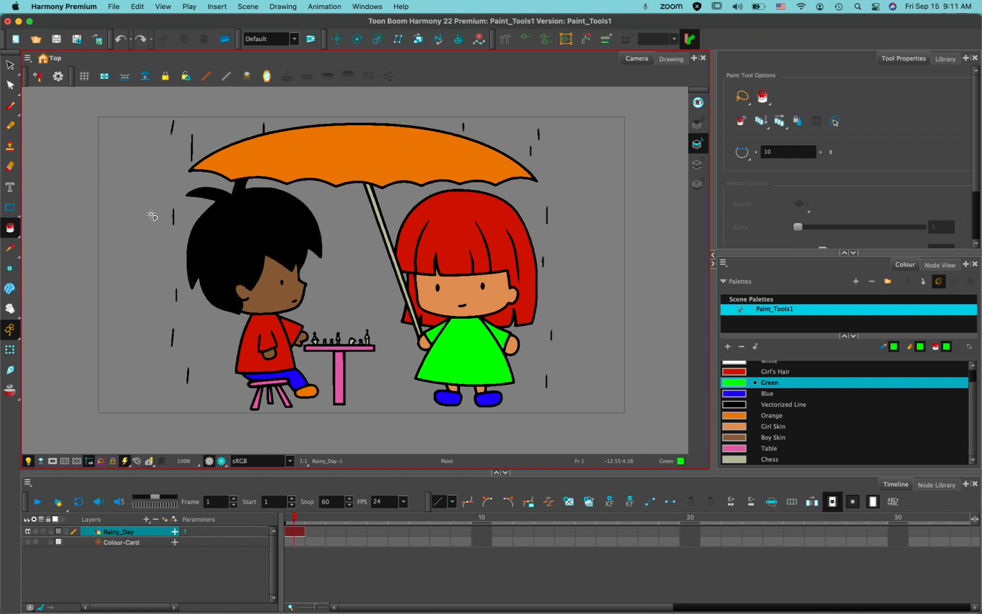
# Step: Remove the black fill from the boy's hair with the Unpaint tool, keeping its outline
pyautogui.click(4, 223)
pyautogui.click(50, 270)
pyautogui.click(259, 219)
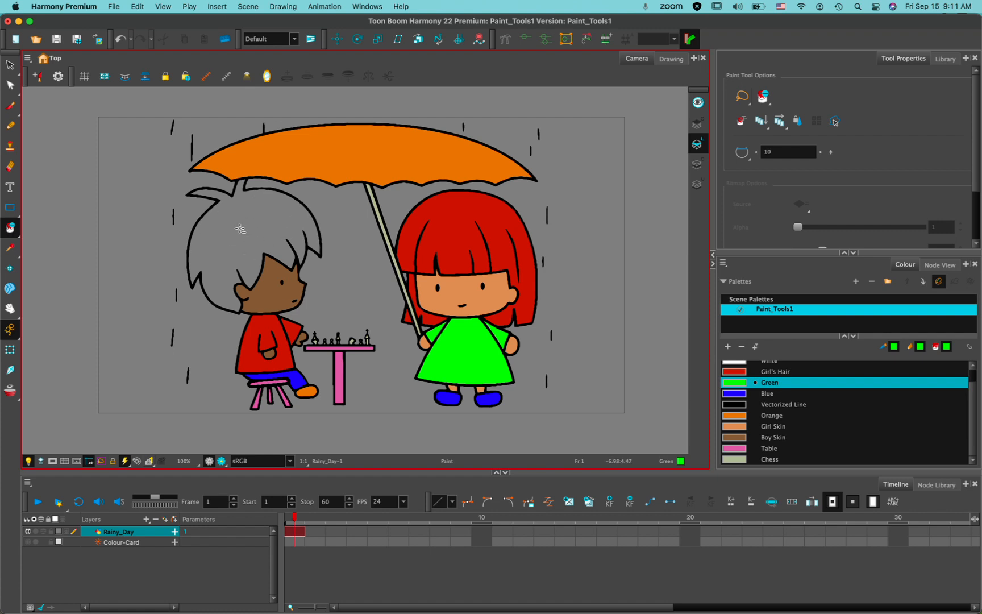
# Step: Try the Paint Unpainted tool with Green on the boy's empty hair area, and undo it
pyautogui.click(13, 231)
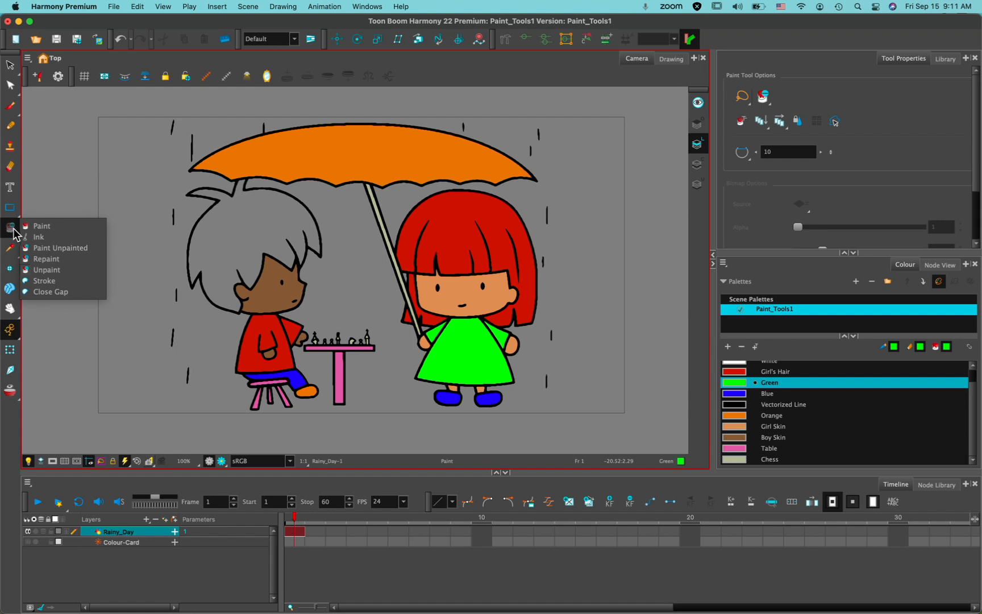
pyautogui.click(46, 249)
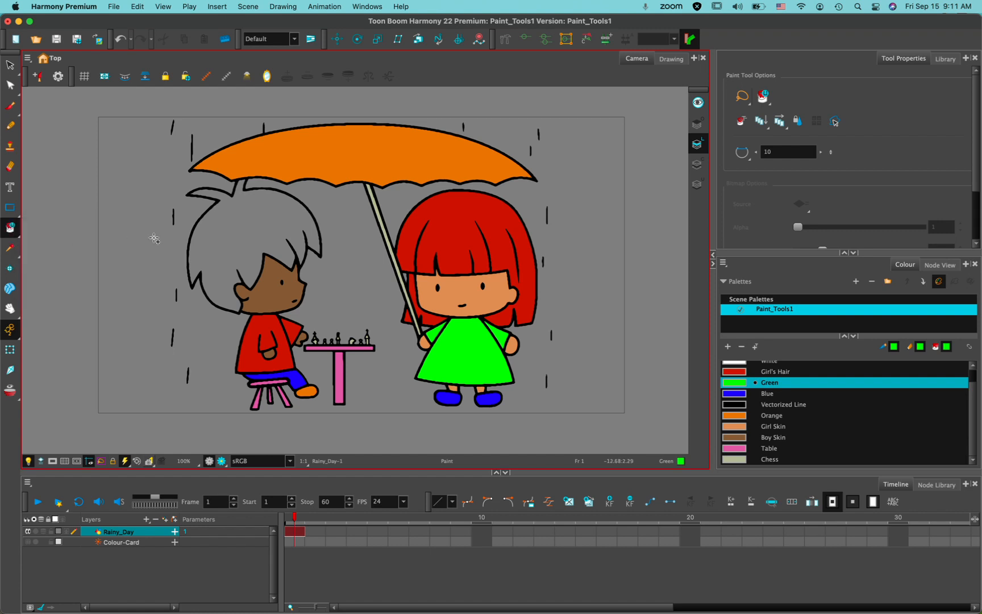
pyautogui.click(230, 241)
pyautogui.press('super+z')
# Step: Fill the boy's empty hair area with Green using the regular Paint tool, and undo the fill
pyautogui.click(12, 229)
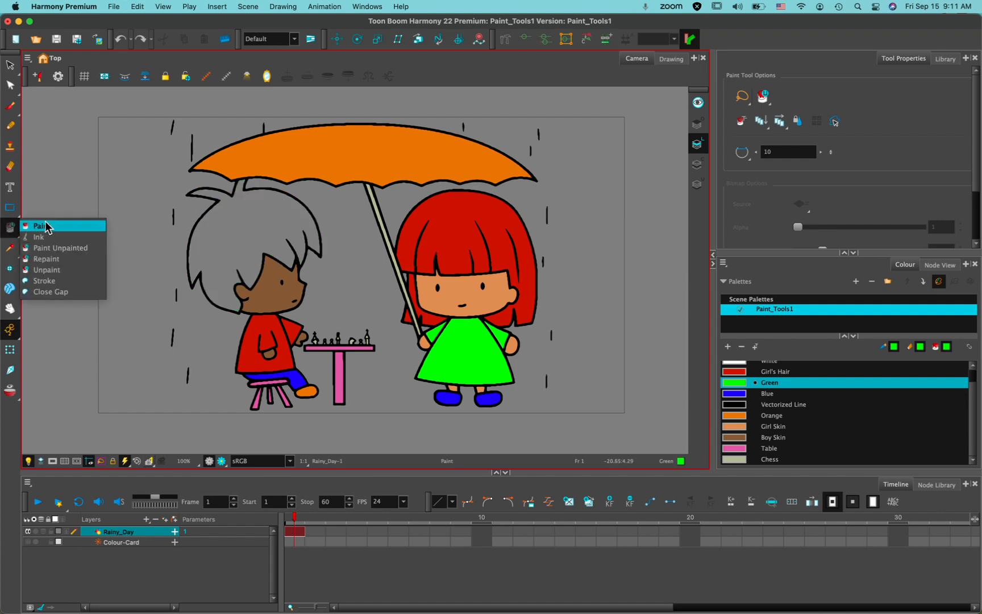
pyautogui.click(40, 226)
pyautogui.click(252, 242)
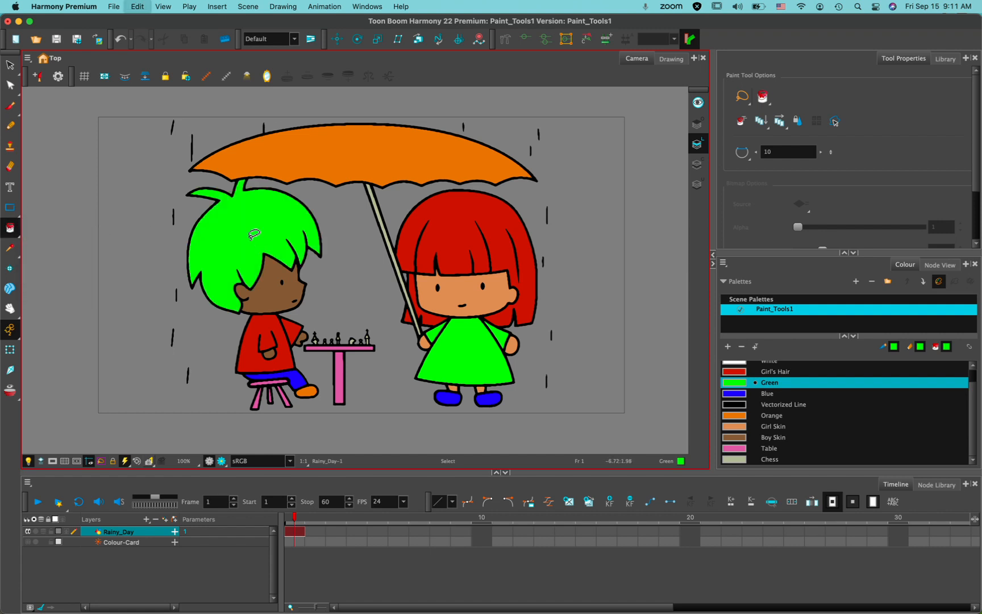
pyautogui.press('super+z')
# Step: Try painting Green with a Paint tool lasso across the boy's hair and the umbrella, including their outlines, and undo it
pyautogui.click(11, 229)
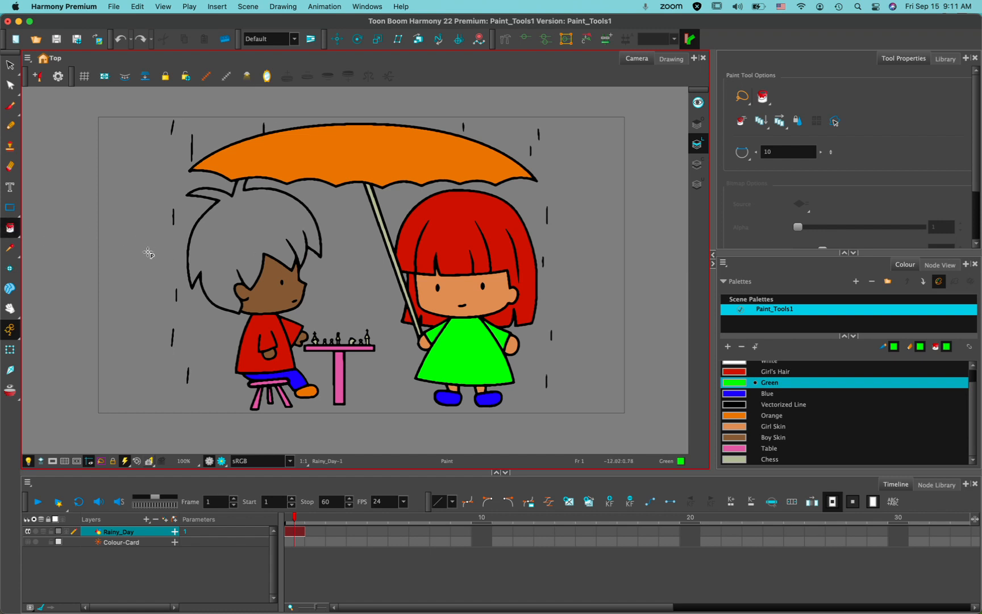
pyautogui.moveTo(122, 256); pyautogui.dragTo(180, 255)
pyautogui.moveTo(116, 261)
pyautogui.mouseDown()
pyautogui.moveTo(166, 259)
pyautogui.moveTo(126, 267)
pyautogui.moveTo(141, 270)
pyautogui.moveTo(281, 212)
pyautogui.moveTo(393, 185)
pyautogui.mouseUp()
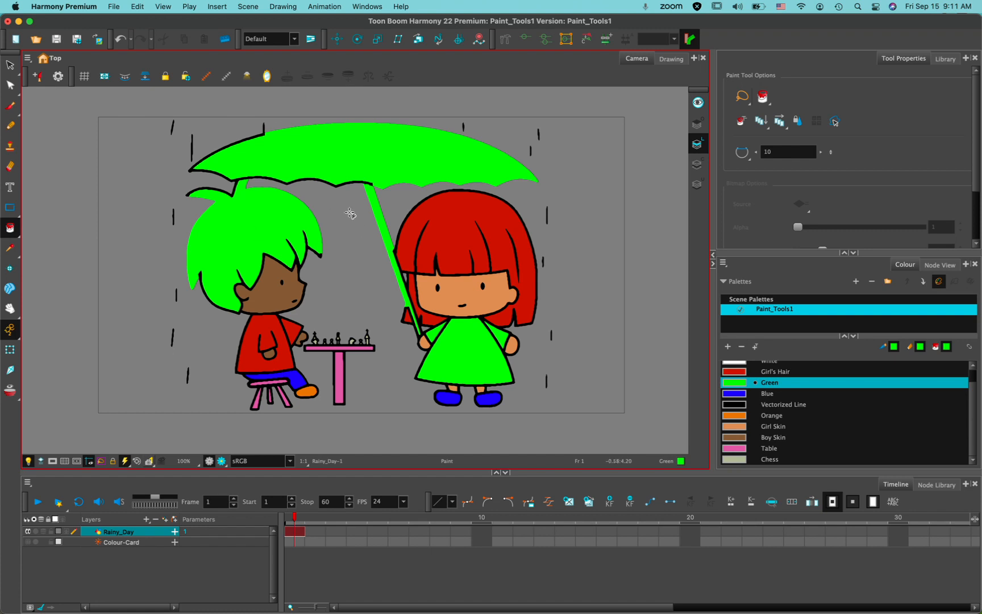
pyautogui.press('super+z')
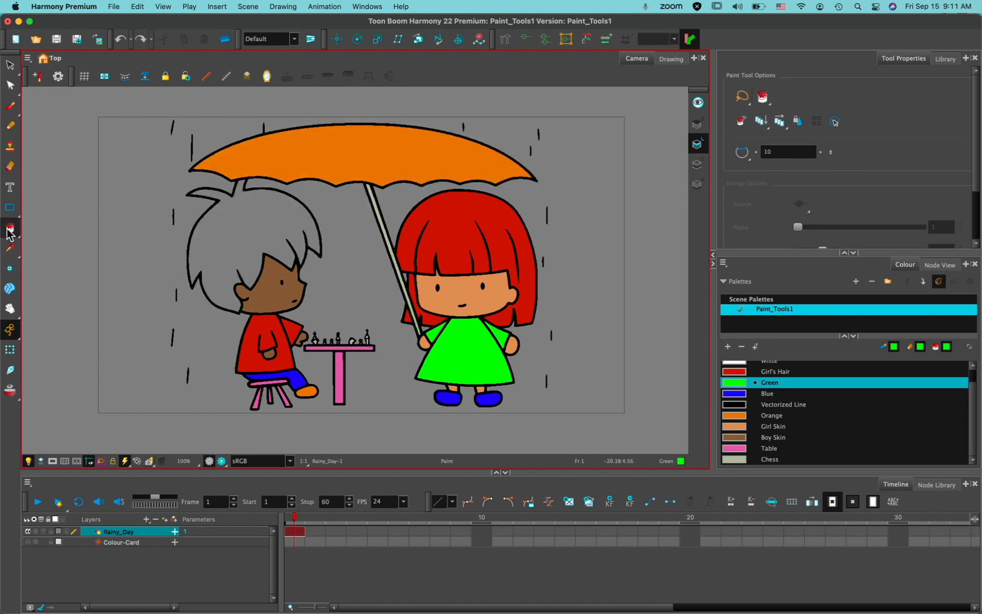
# Step: Try filling only the boy's unpainted hair area with Green using the Paint Unpainted tool, and undo the fill
pyautogui.click(16, 231)
pyautogui.click(51, 248)
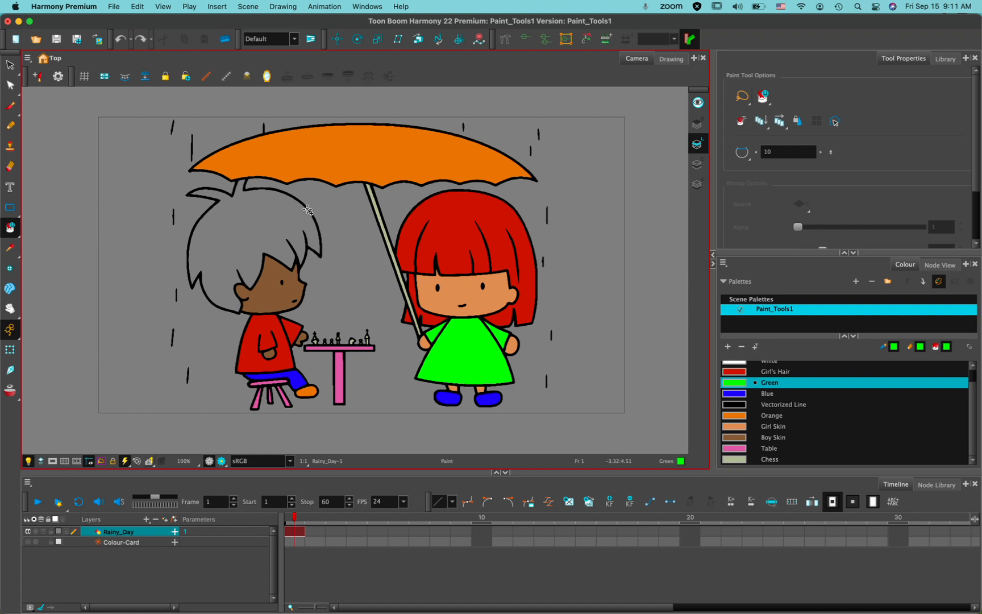
pyautogui.click(314, 236)
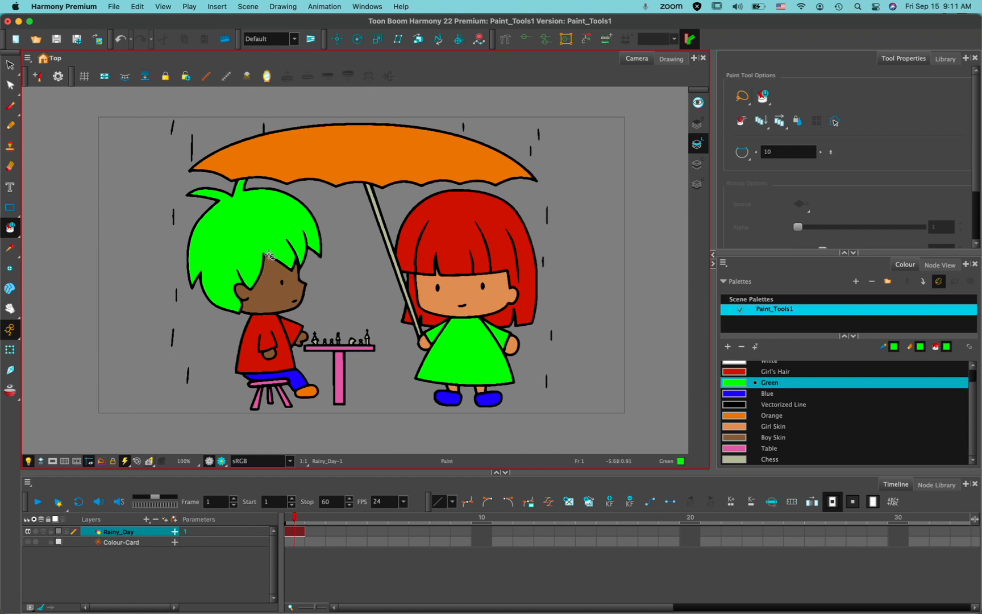
pyautogui.click(10, 226)
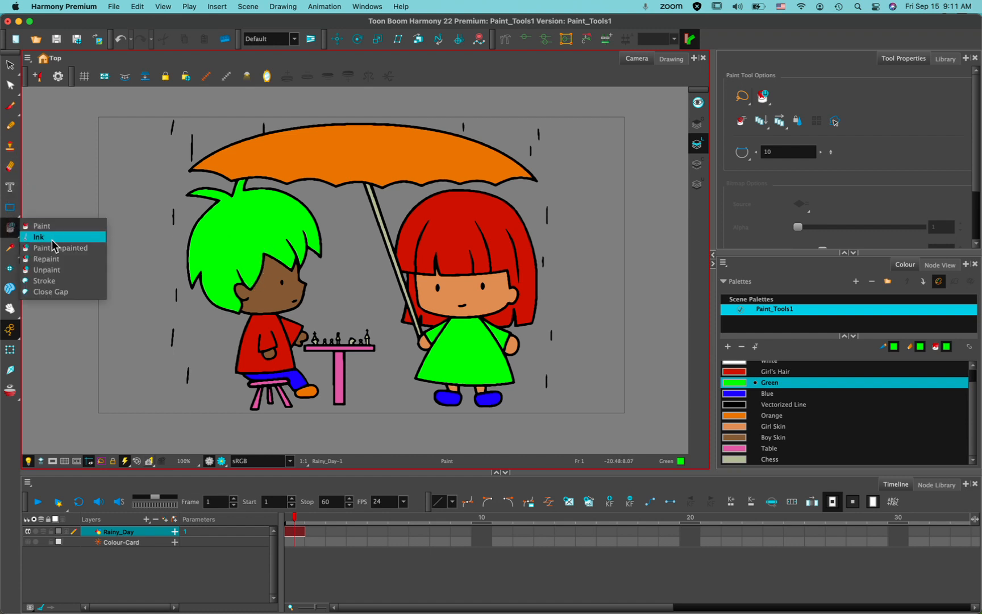
pyautogui.click(59, 248)
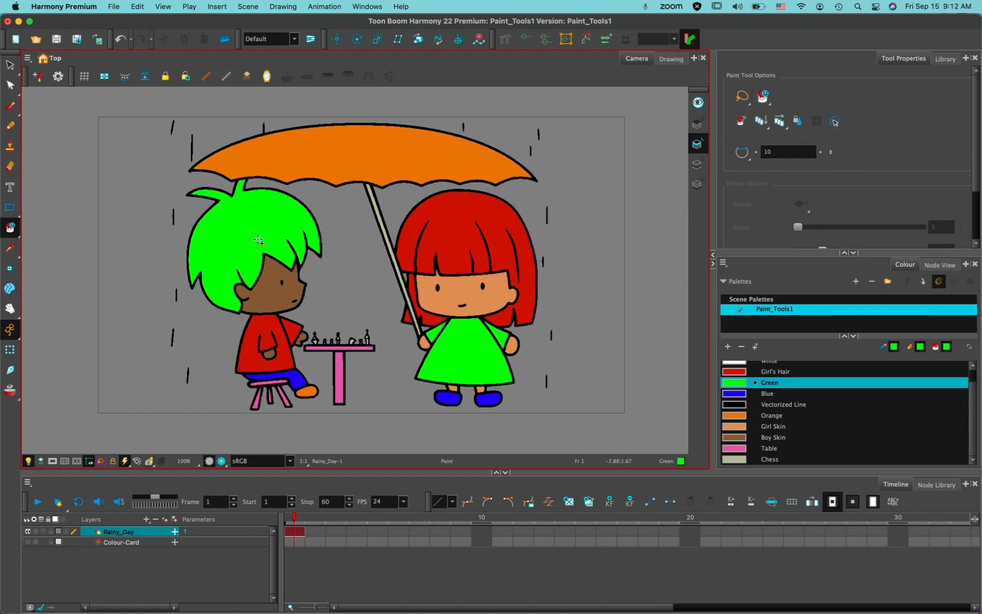
pyautogui.press('super+z')
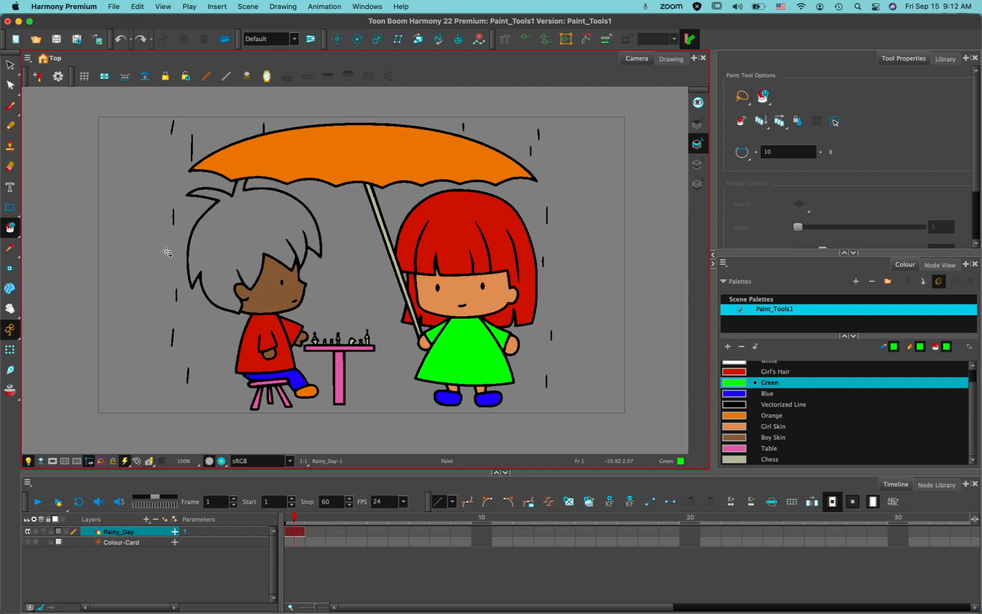
pyautogui.press('super+shift+z')
pyautogui.click(255, 221)
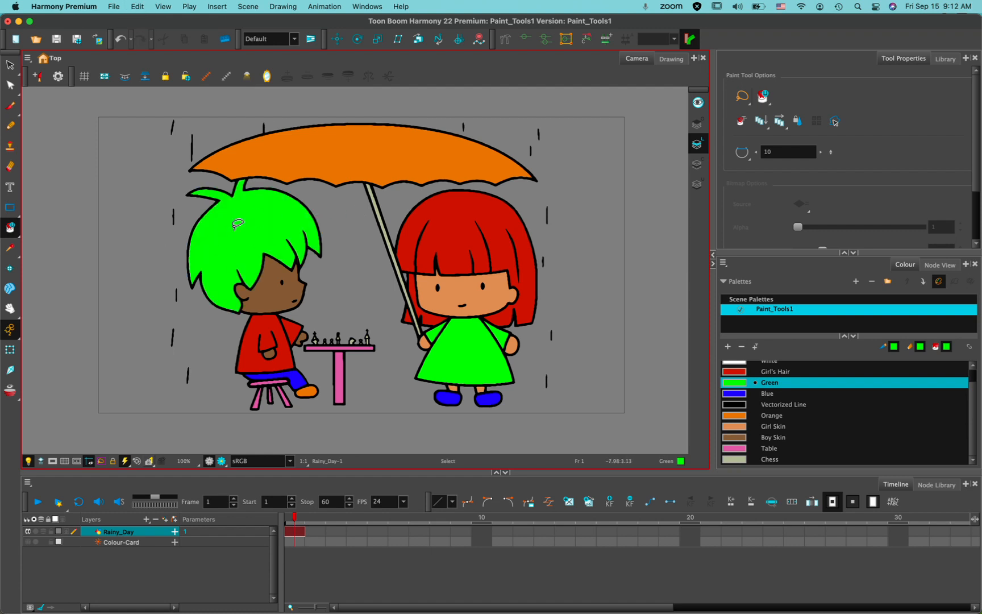
pyautogui.press('super+z')
# Step: Try recolouring the boy's hair outlines and empty hair area with Green using the Repaint tool, and undo the changes
pyautogui.click(9, 231)
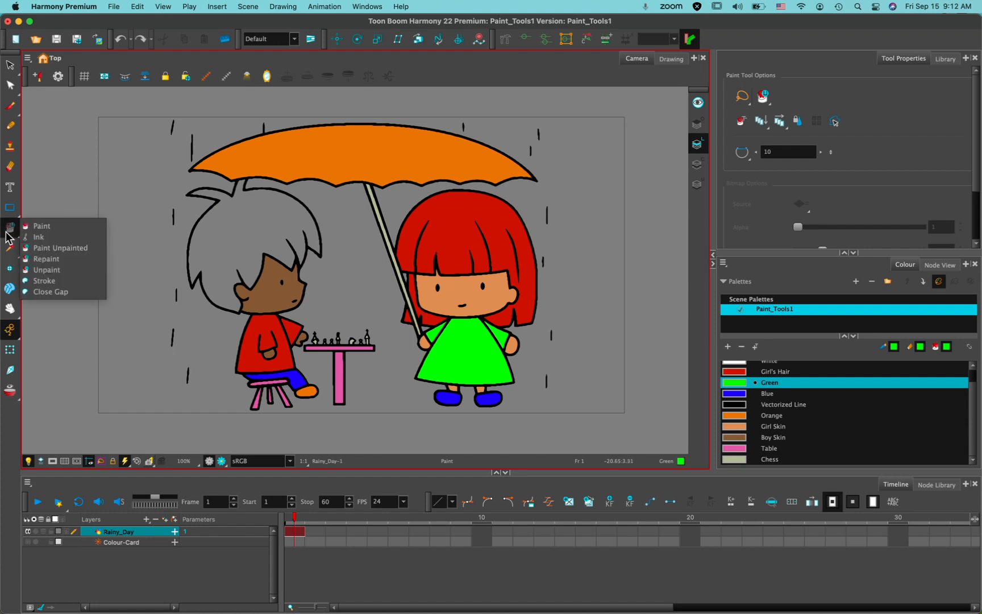
pyautogui.click(51, 259)
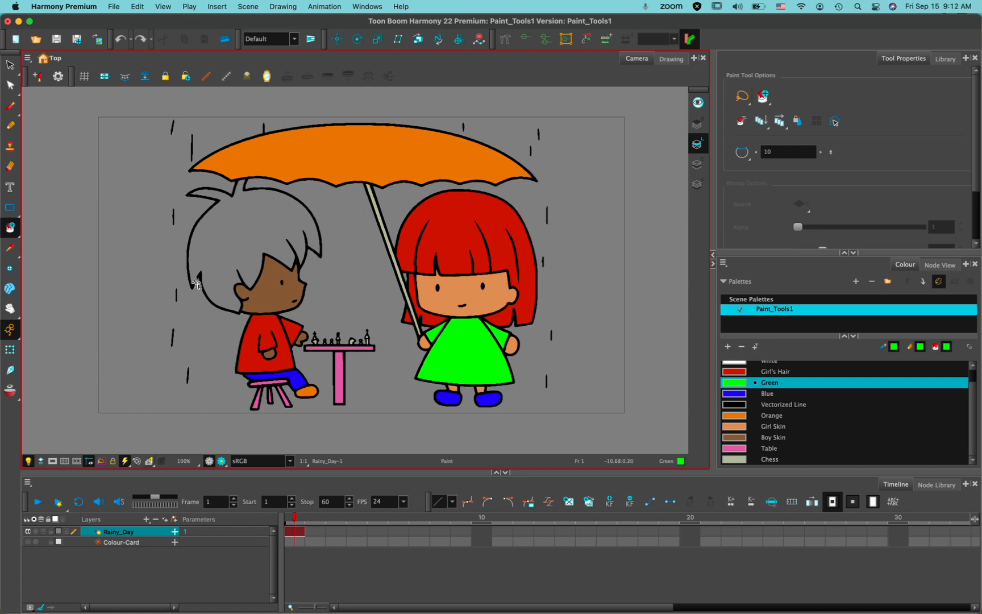
pyautogui.moveTo(149, 254)
pyautogui.mouseDown()
pyautogui.moveTo(333, 222)
pyautogui.moveTo(196, 199)
pyautogui.mouseUp()
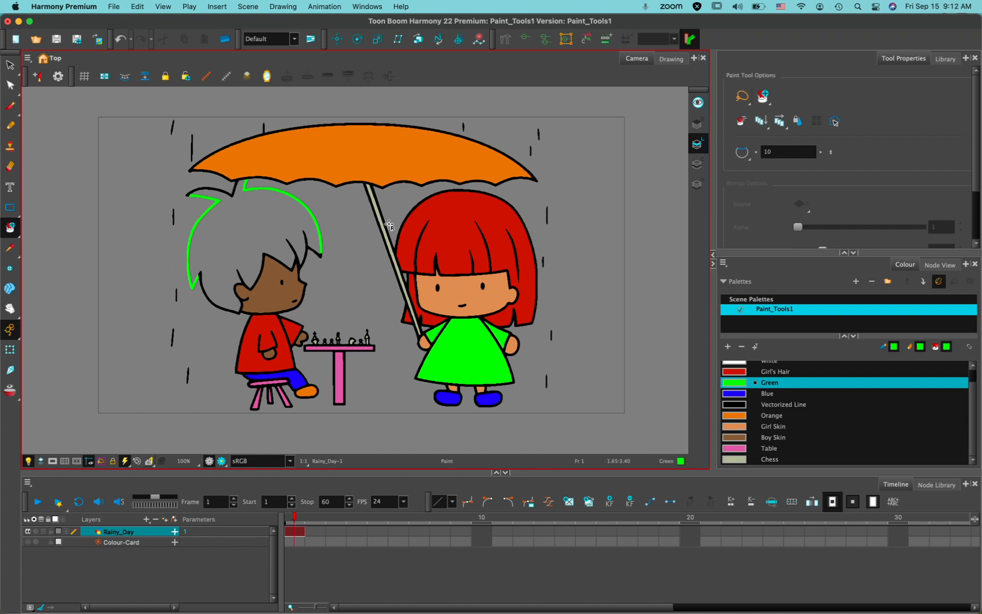
pyautogui.moveTo(272, 216)
pyautogui.mouseDown()
pyautogui.moveTo(271, 246)
pyautogui.moveTo(344, 237)
pyautogui.mouseUp()
pyautogui.moveTo(222, 277)
pyautogui.mouseDown()
pyautogui.moveTo(204, 304)
pyautogui.moveTo(224, 277)
pyautogui.mouseUp()
pyautogui.press('super+z')
pyautogui.press('super+z')
pyautogui.press('super+z')
pyautogui.press('super+z')
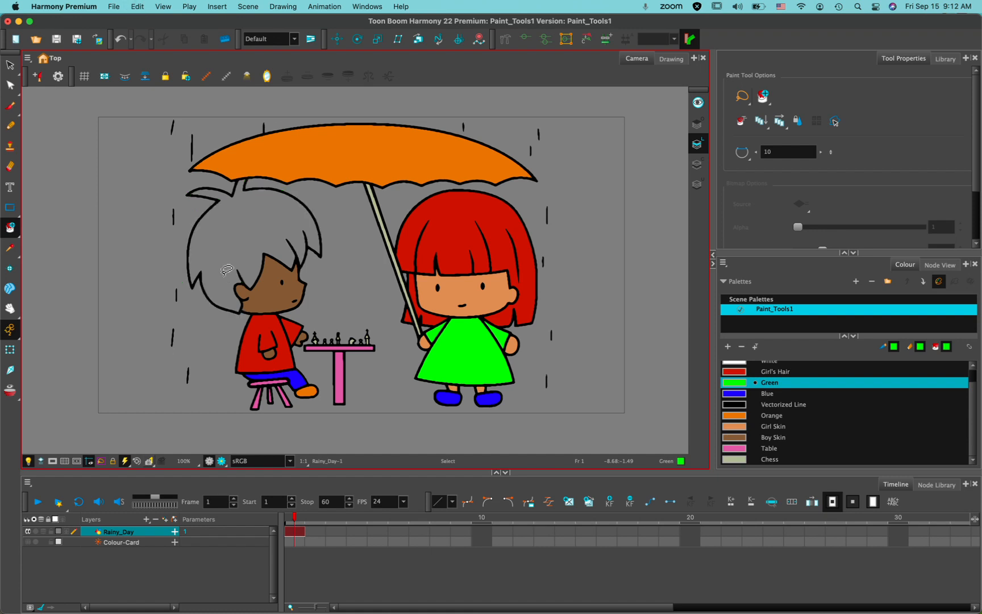
# Step: Fill the boy's hair with Green using the Paint tool, and recolour the hair Blue with a Repaint lasso around it
pyautogui.moveTo(11, 228); pyautogui.dragTo(43, 233)
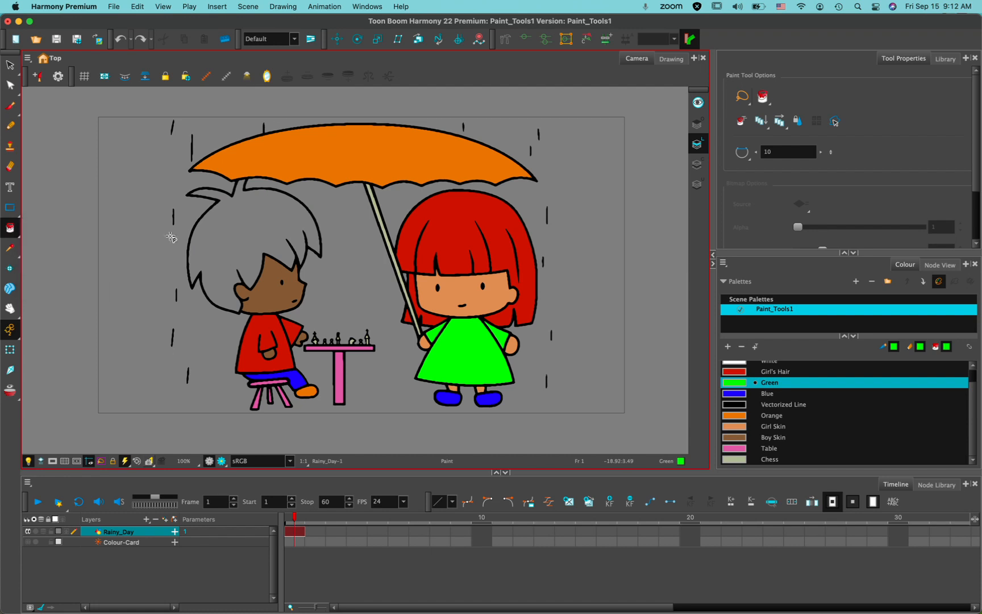
pyautogui.click(237, 241)
pyautogui.moveTo(10, 228); pyautogui.dragTo(46, 259)
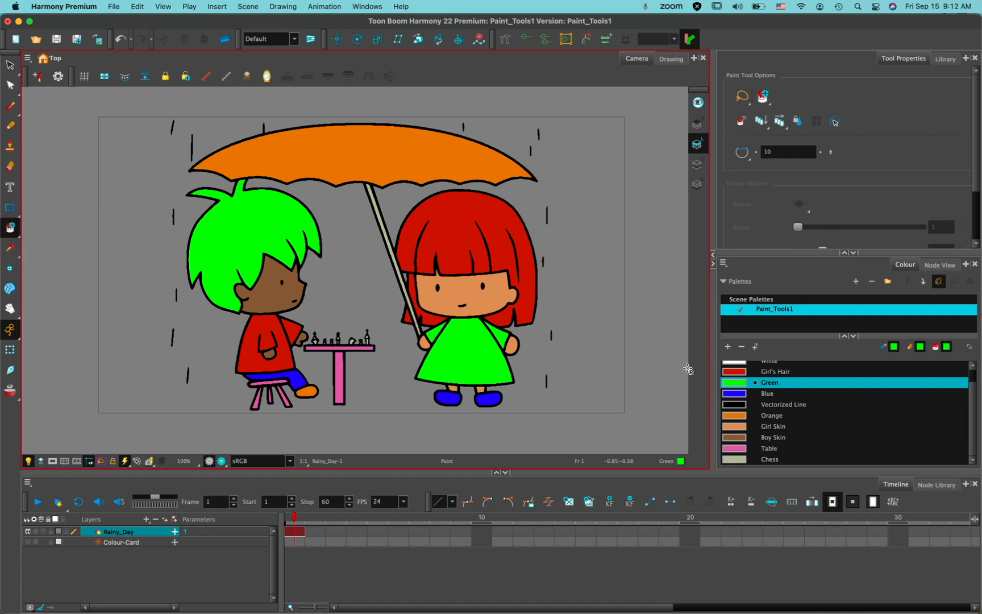
pyautogui.click(748, 395)
pyautogui.moveTo(132, 250); pyautogui.dragTo(334, 222)
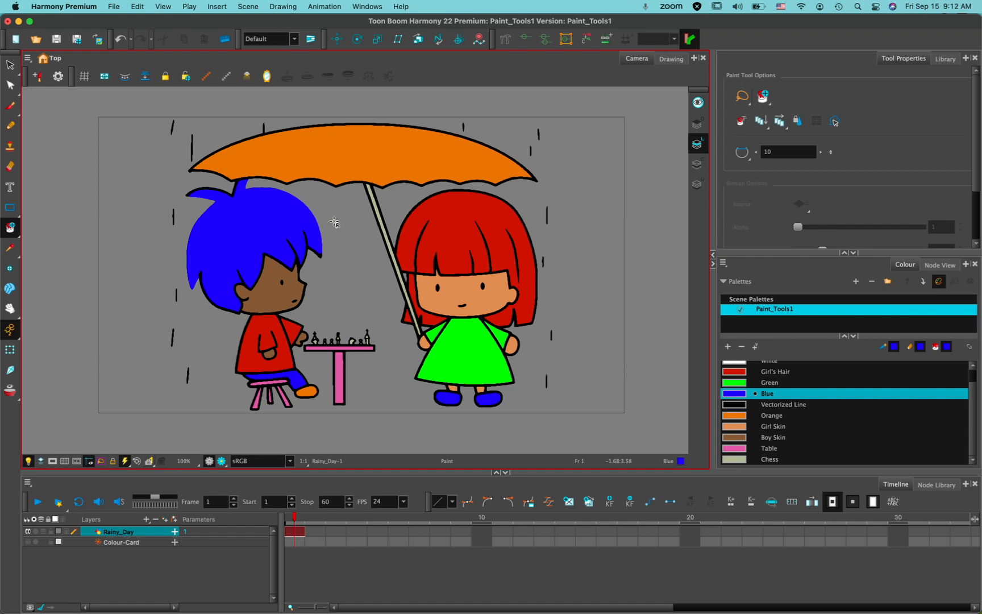
# Step: Activate the Unpaint tool
pyautogui.moveTo(10, 227)
pyautogui.mouseDown()
pyautogui.moveTo(83, 247)
pyautogui.moveTo(81, 272)
pyautogui.mouseUp()
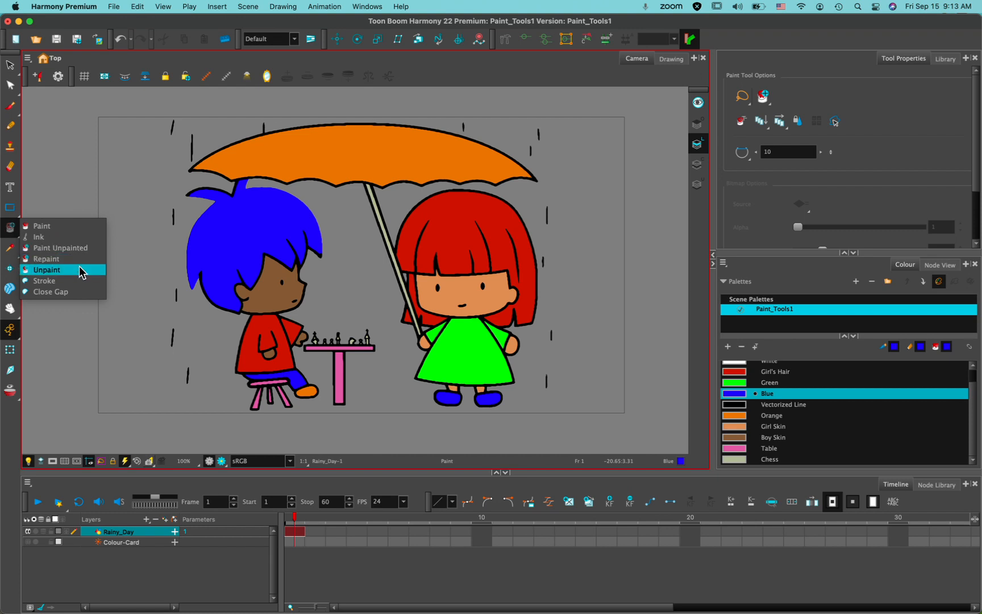